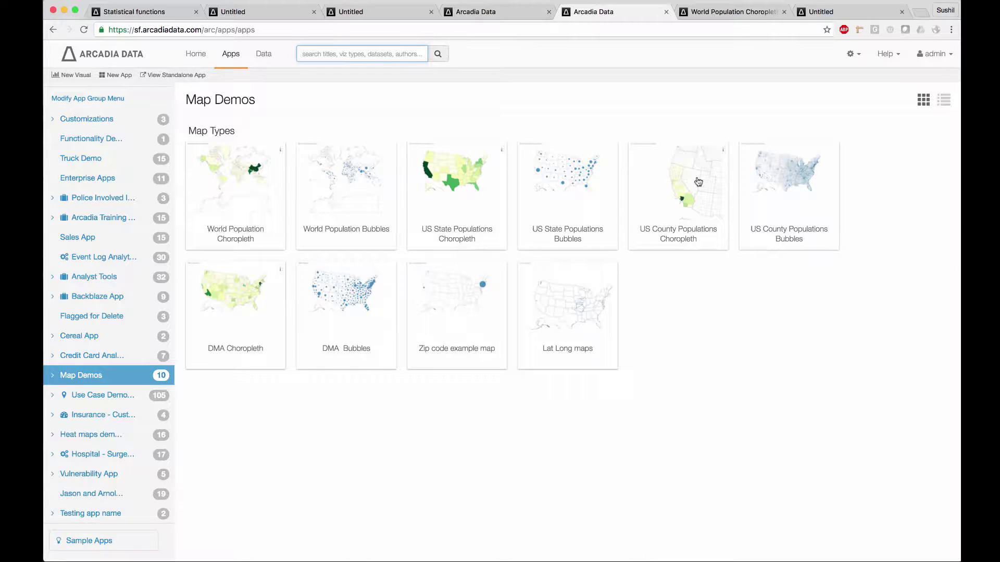
Open the map demos standalone and step through the population maps, ending on US County Populations Bubbles
{"action": "left_click", "coordinate": [162, 76]}
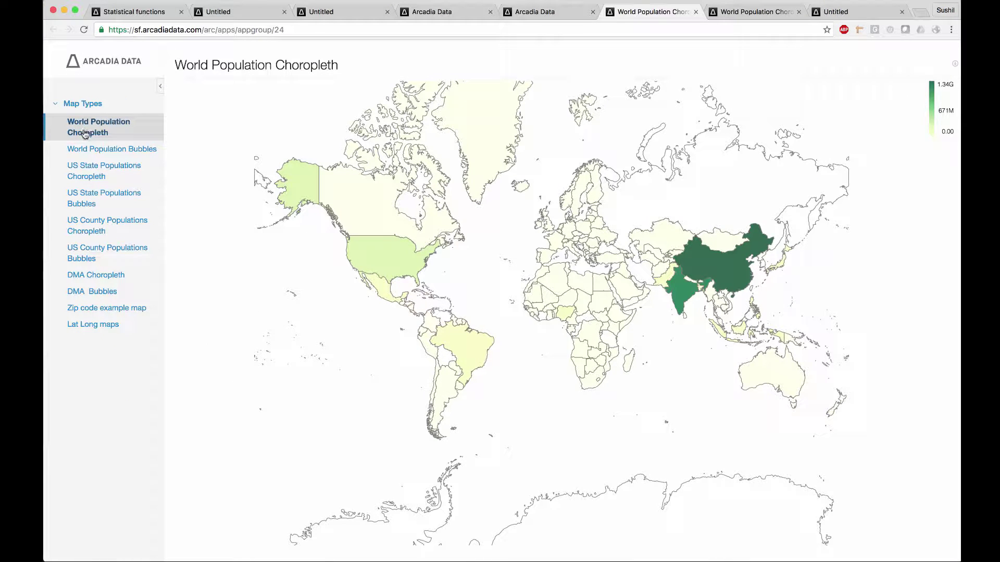
{"action": "left_click", "coordinate": [88, 149]}
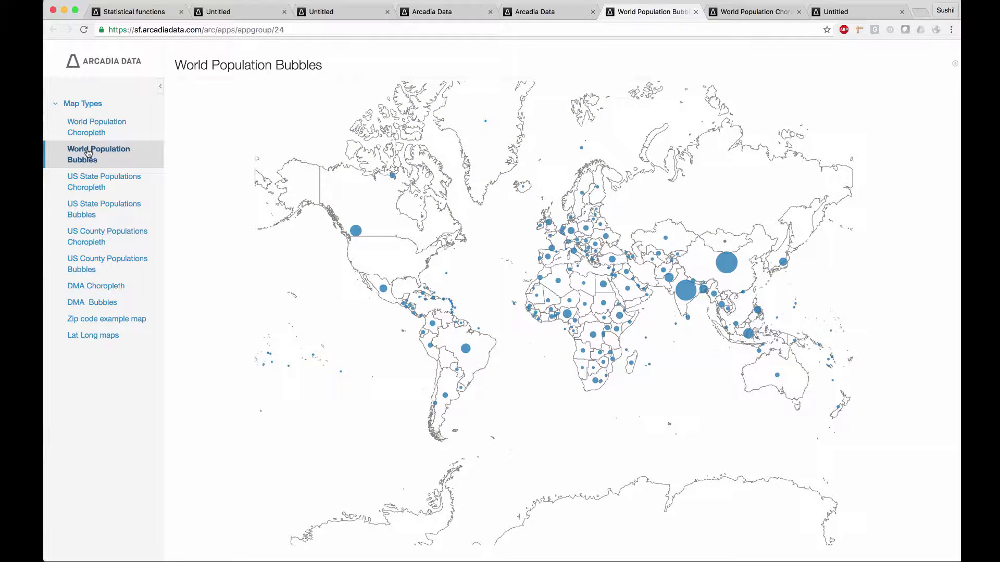
{"action": "left_click", "coordinate": [91, 180]}
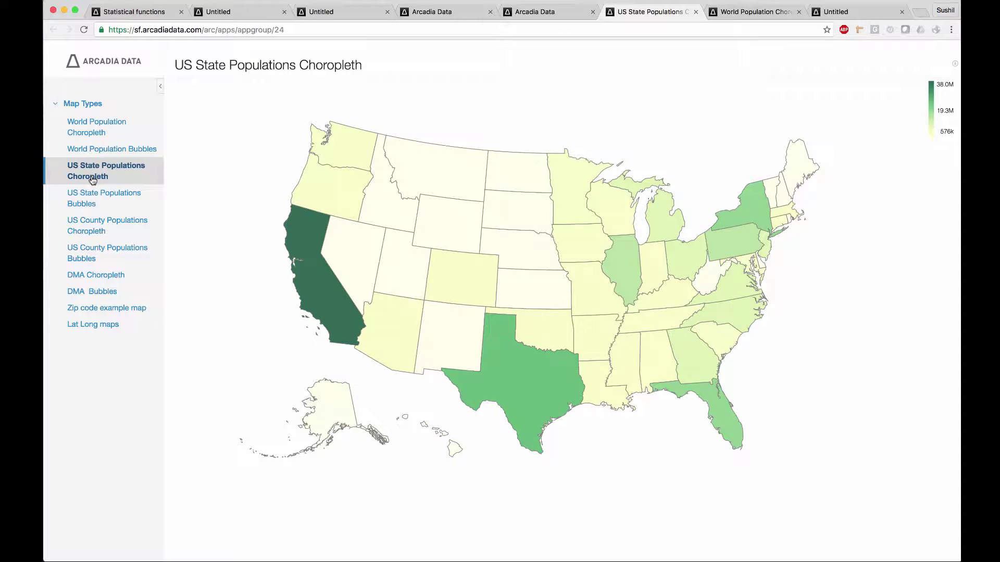
{"action": "left_click", "coordinate": [83, 203]}
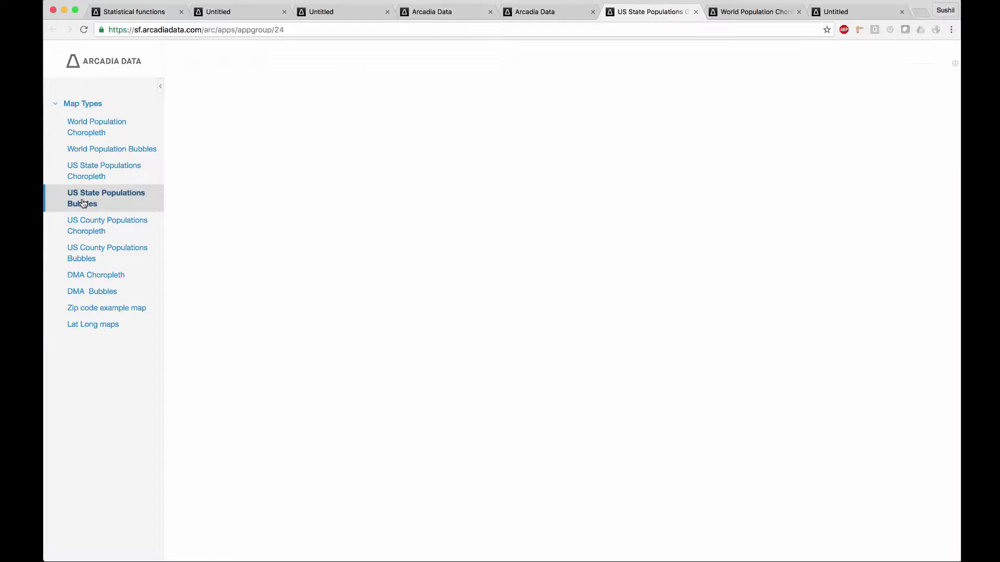
{"action": "left_click", "coordinate": [81, 224]}
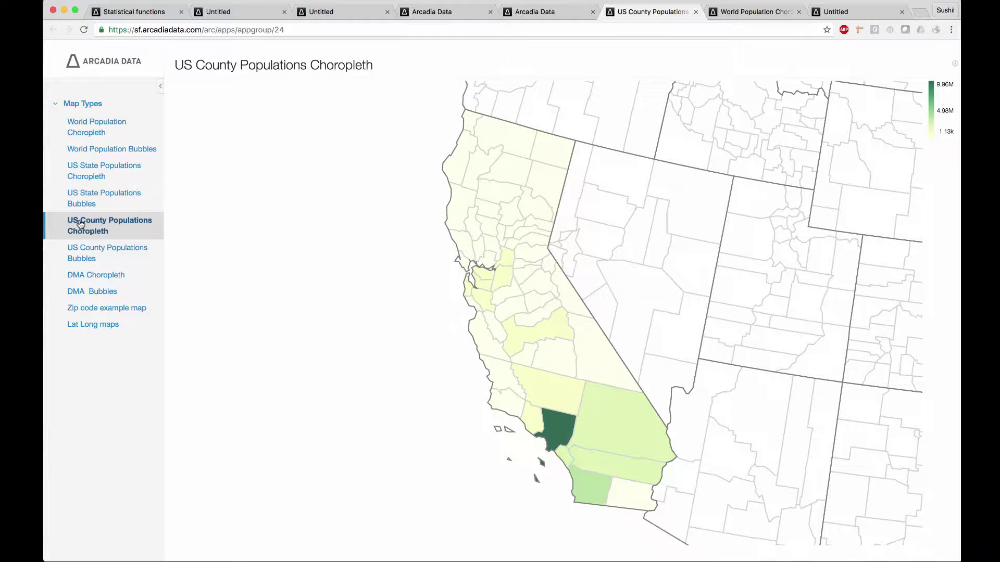
{"action": "left_click", "coordinate": [81, 251]}
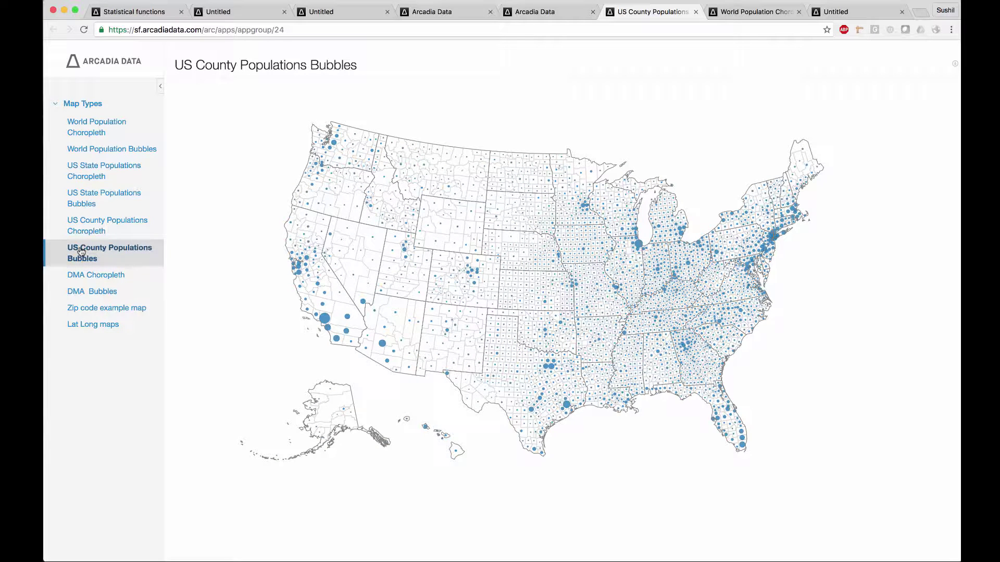
View the DMA Choropleth, DMA Bubbles, Zip code example and Lat Long maps in turn
{"action": "left_click", "coordinate": [78, 275]}
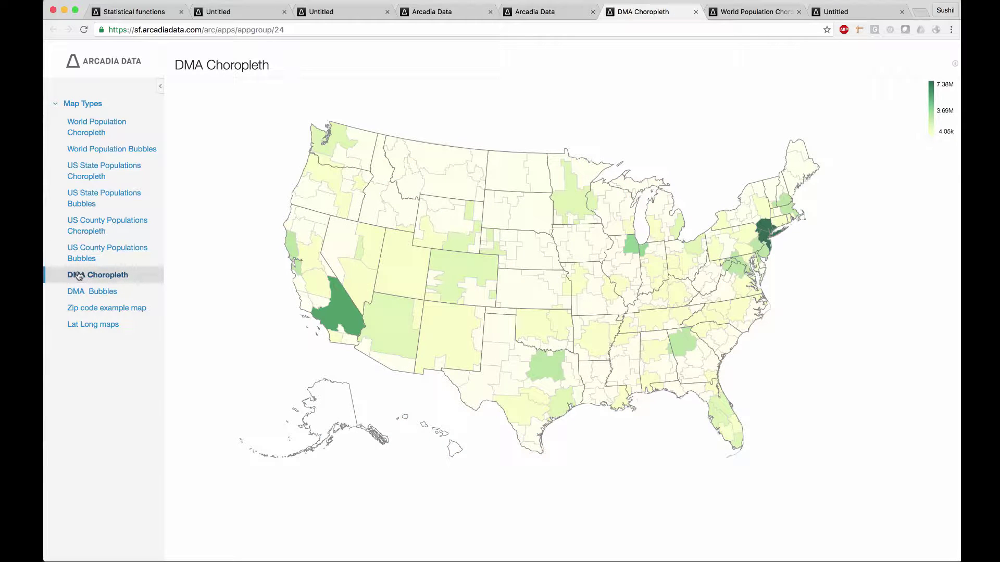
{"action": "left_click", "coordinate": [88, 291]}
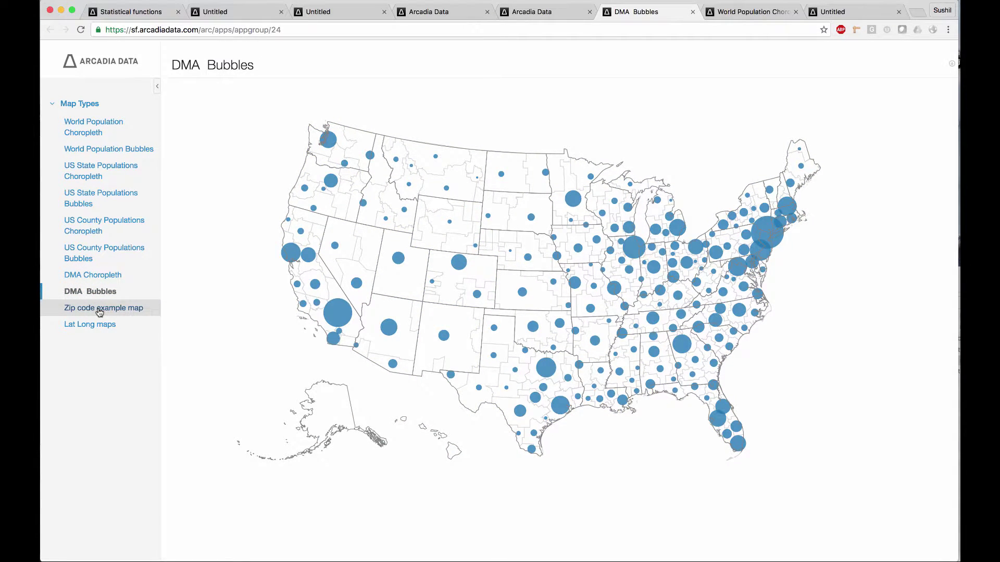
{"action": "left_click", "coordinate": [100, 308]}
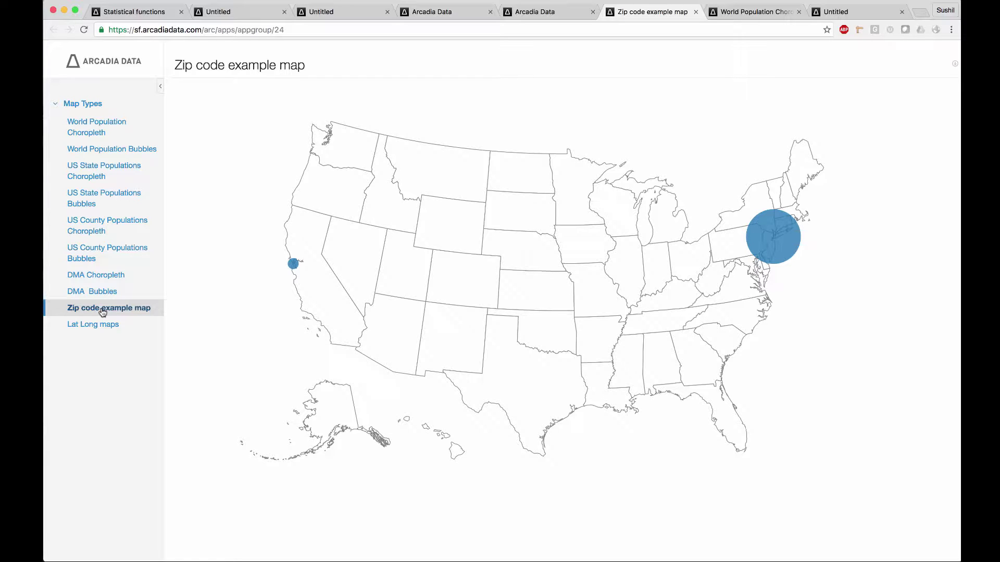
{"action": "left_click", "coordinate": [98, 329]}
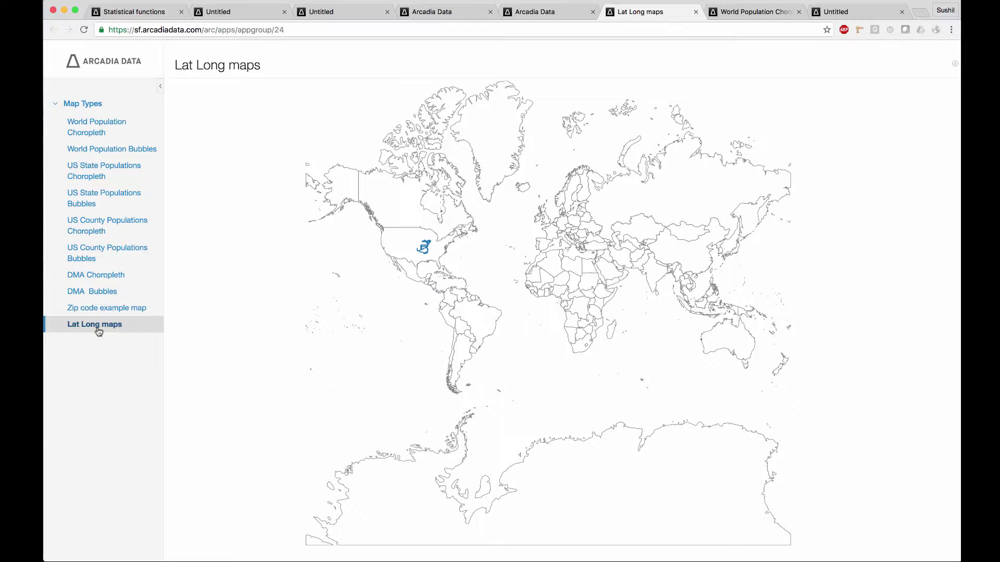
Return to the Map Demos grid and open World Population Choropleth in the visual builder
{"action": "left_click", "coordinate": [534, 12]}
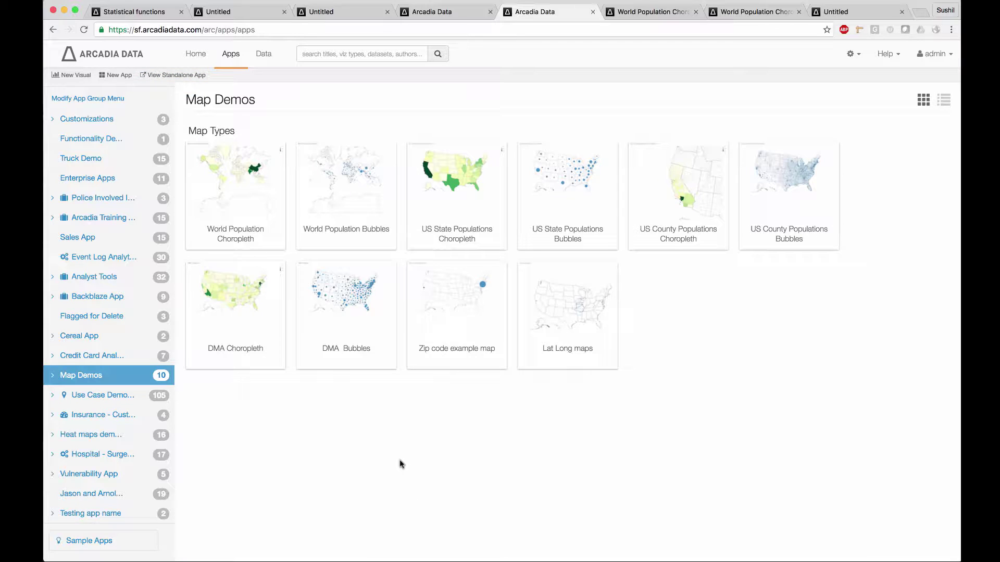
{"action": "left_click", "coordinate": [261, 212]}
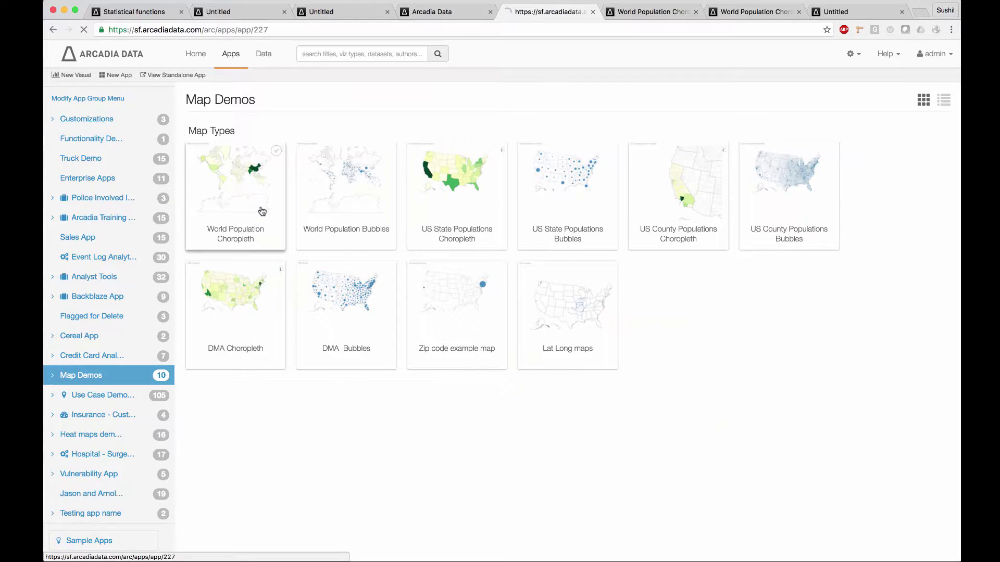
{"action": "left_click", "coordinate": [63, 76]}
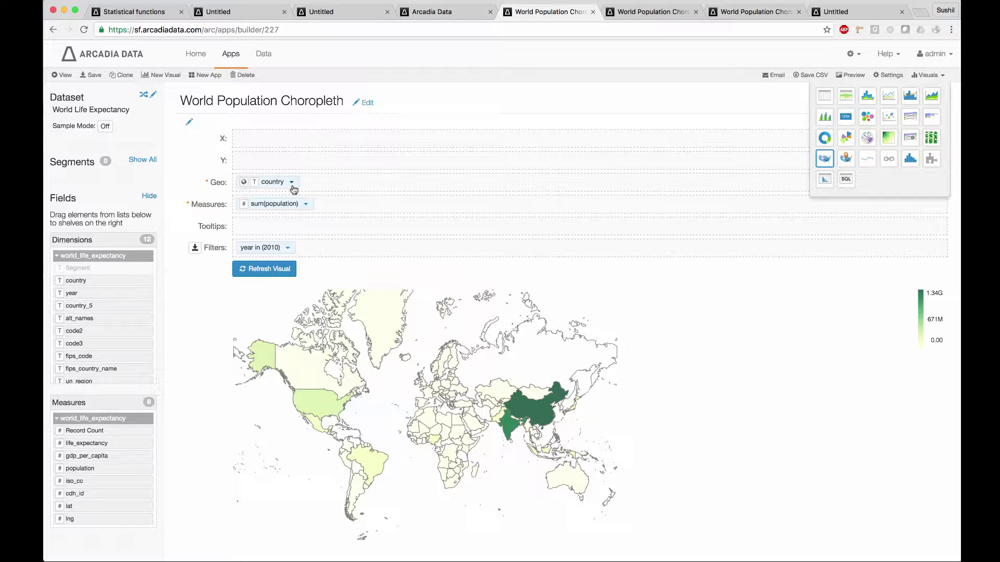
Review the country field's Geo type options, then switch to the Untitled truck events visual
{"action": "left_click", "coordinate": [292, 183]}
{"action": "mouse_move", "coordinate": [317, 242]}
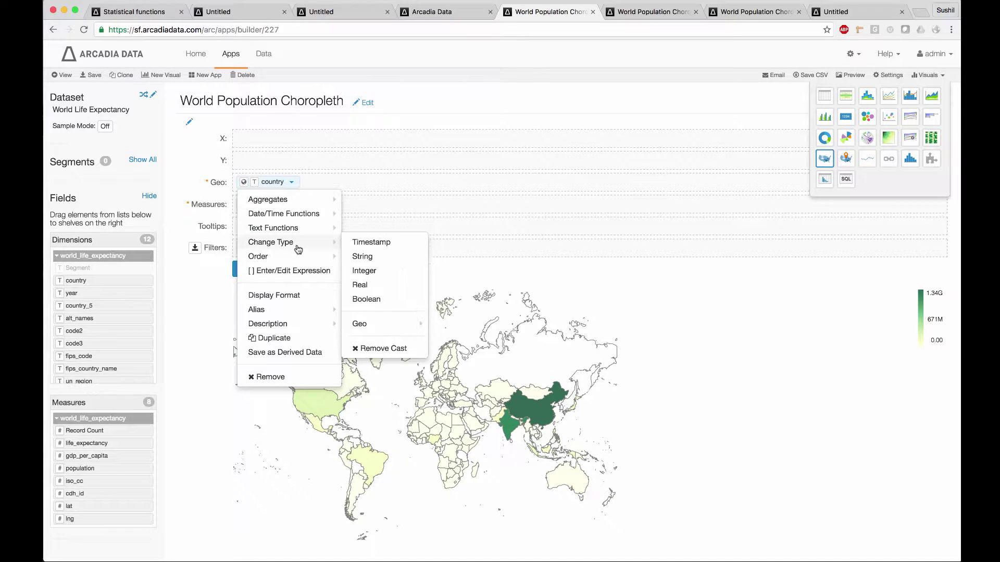
{"action": "mouse_move", "coordinate": [413, 328]}
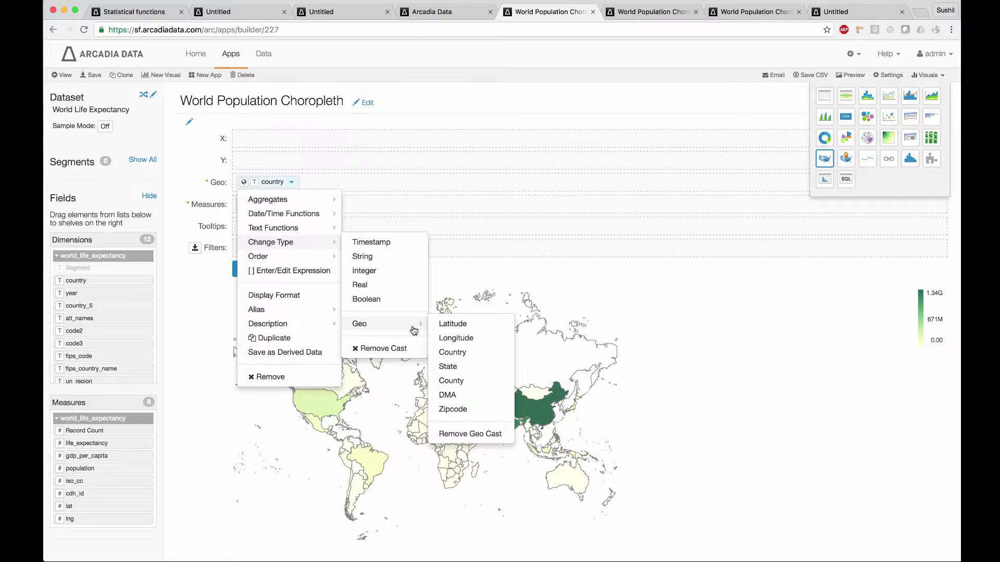
{"action": "key", "text": "super+9"}
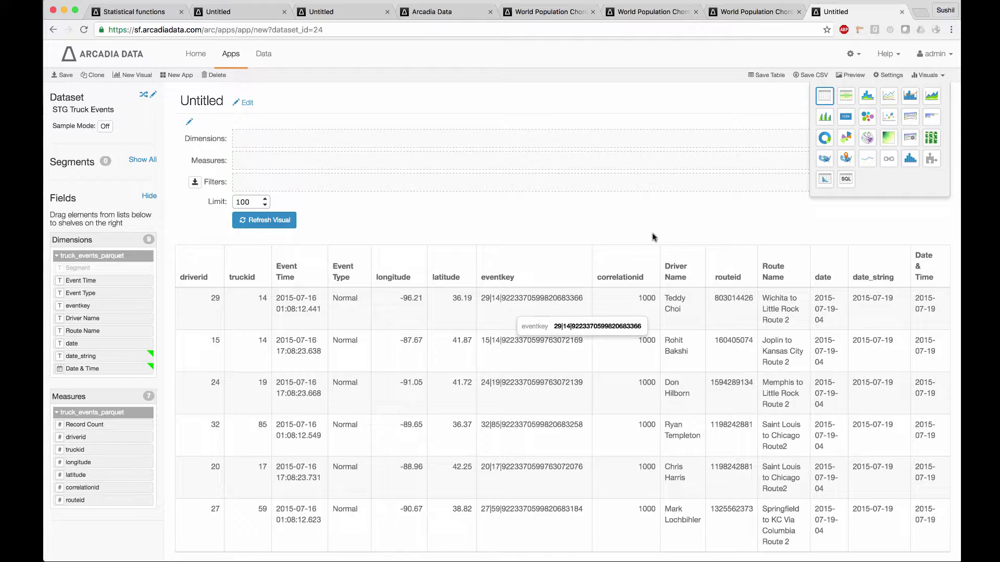
Render an interactive map of Record Count by longitude and latitude, then adjust the zoom level
{"action": "left_click", "coordinate": [845, 160]}
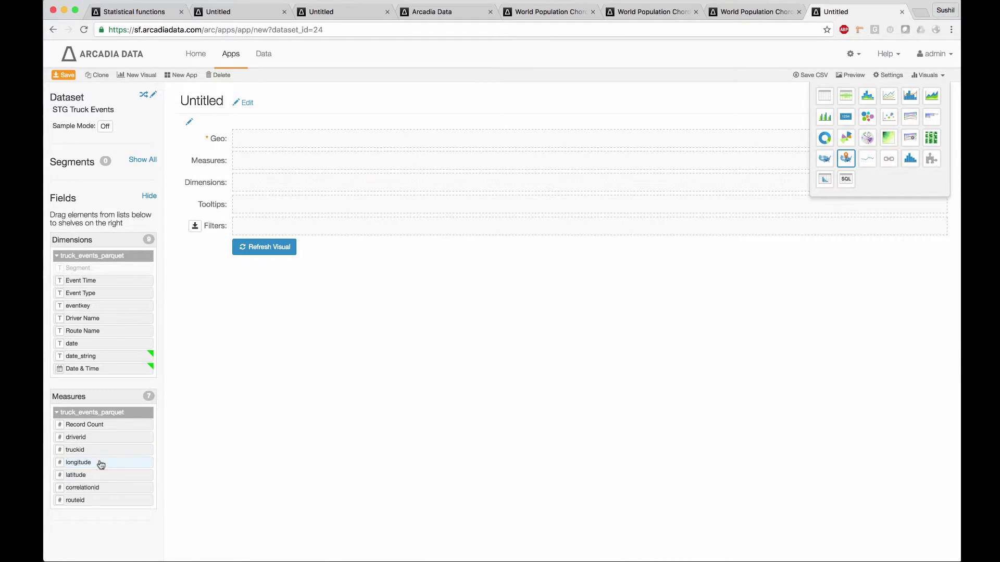
{"action": "left_click_drag", "start_coordinate": [98, 464], "coordinate": [290, 144]}
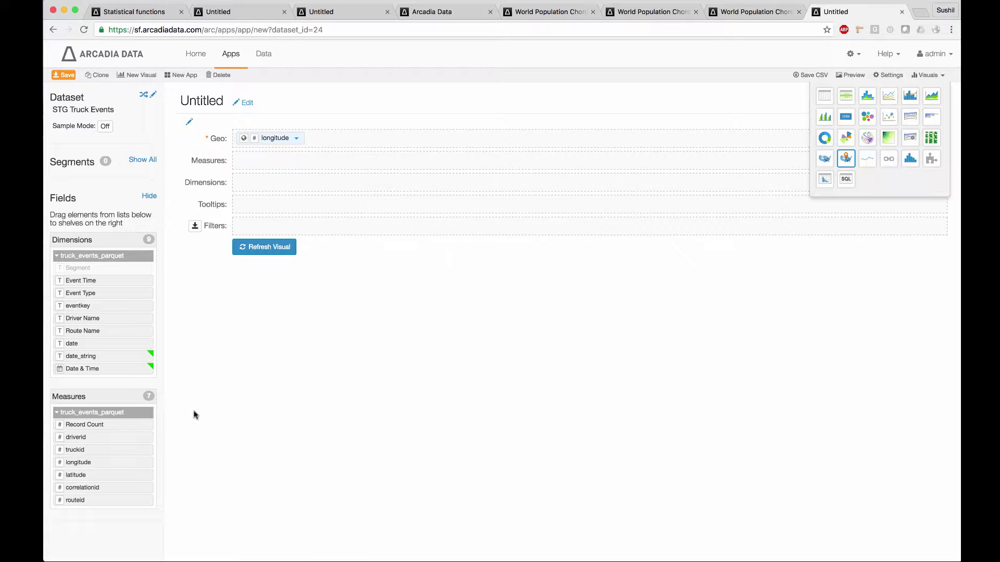
{"action": "left_click_drag", "start_coordinate": [100, 478], "coordinate": [372, 142]}
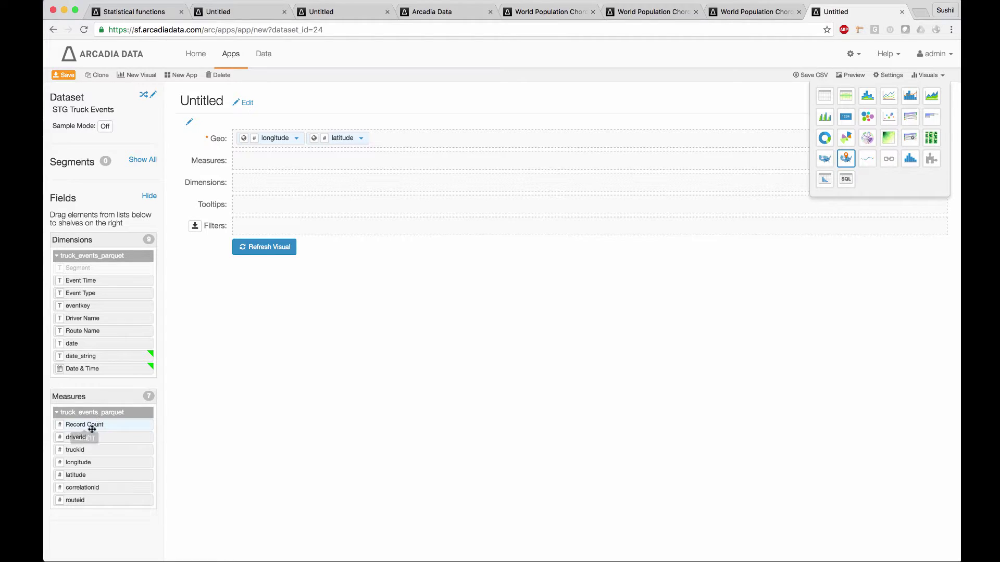
{"action": "left_click_drag", "start_coordinate": [77, 426], "coordinate": [267, 168]}
{"action": "left_click", "coordinate": [273, 250]}
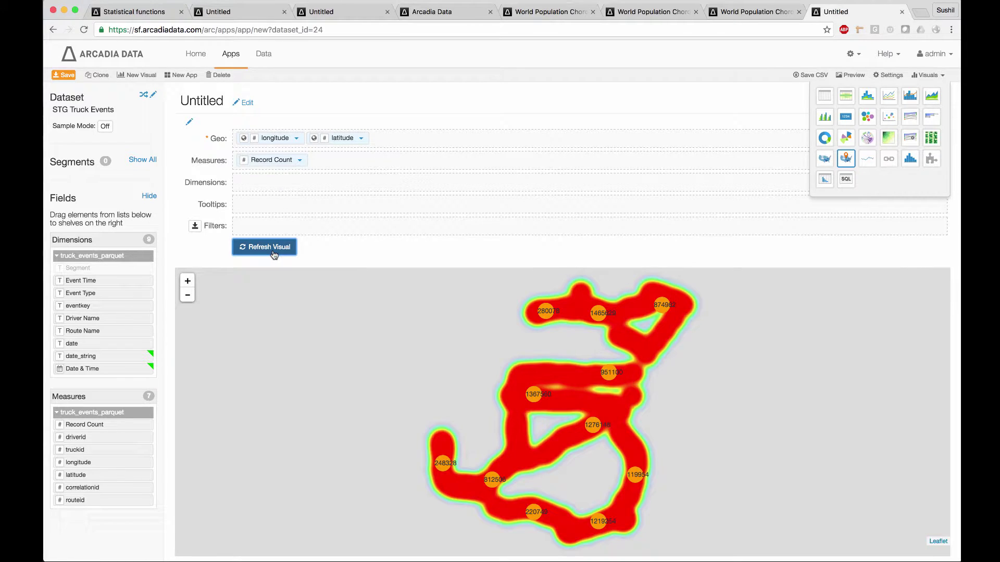
{"action": "left_click", "coordinate": [187, 295]}
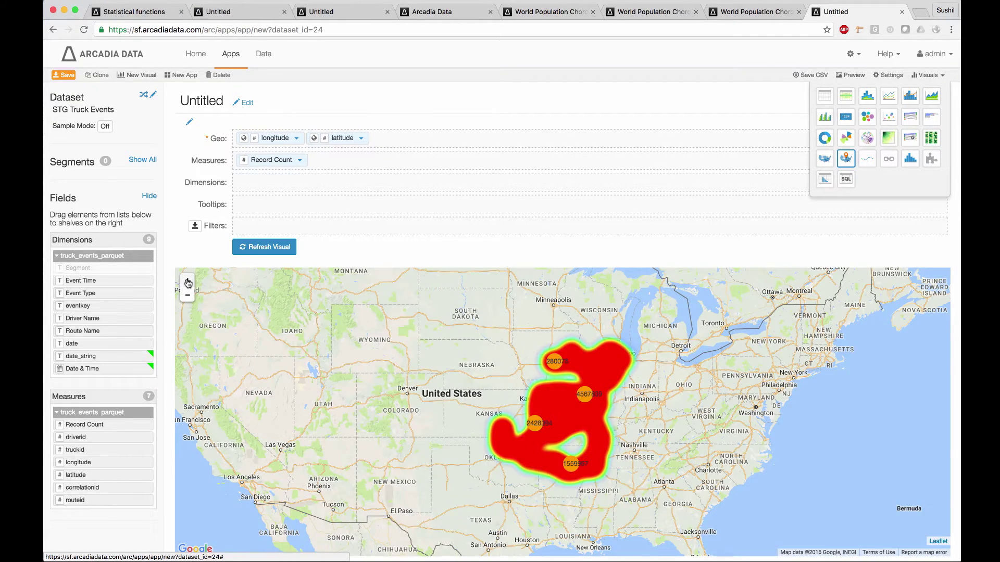
{"action": "left_click", "coordinate": [187, 280]}
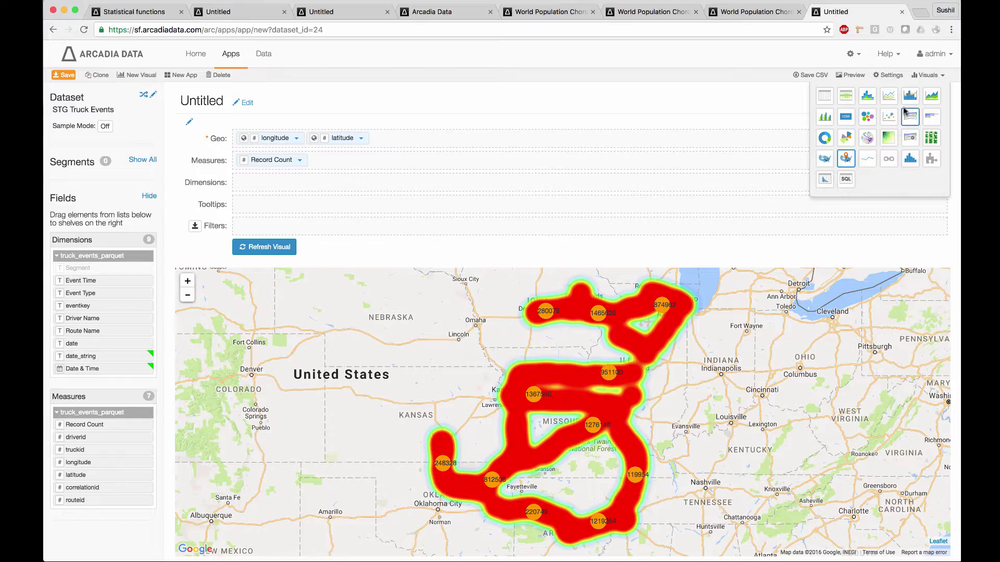
In map settings, try Mapbox tiles, restore Google Maps, and review the Parameters and Layer Options
{"action": "left_click", "coordinate": [892, 76]}
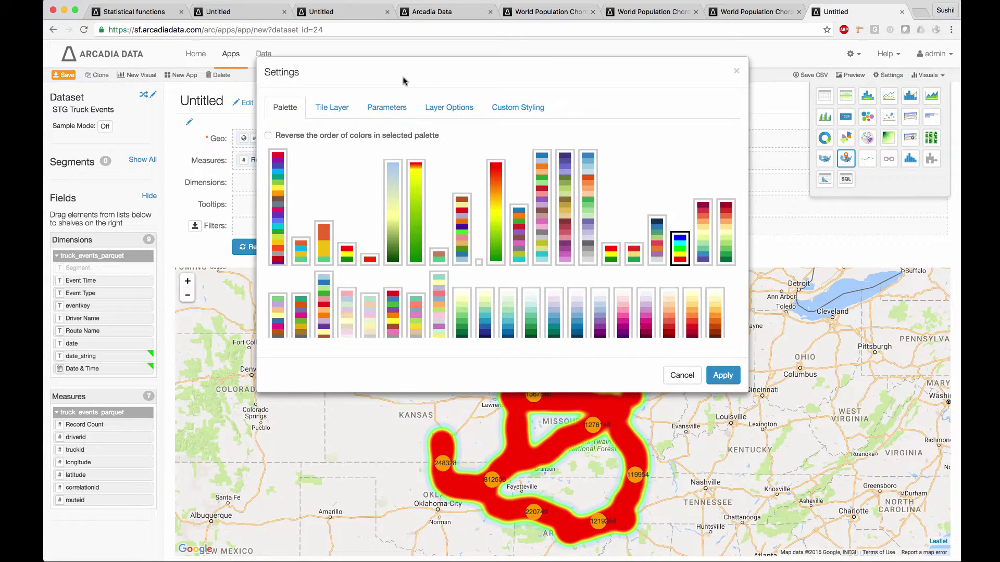
{"action": "left_click", "coordinate": [345, 109]}
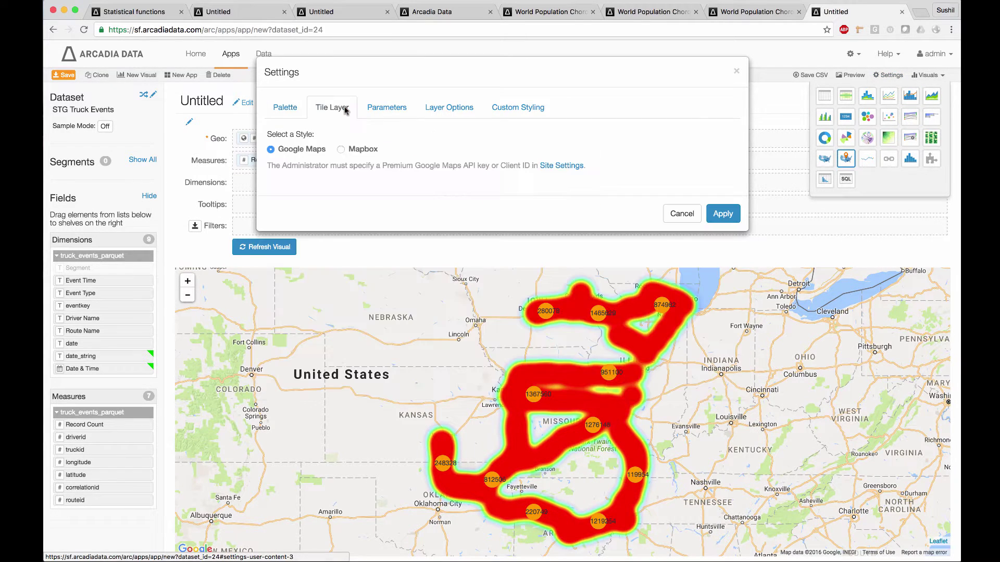
{"action": "left_click", "coordinate": [343, 150]}
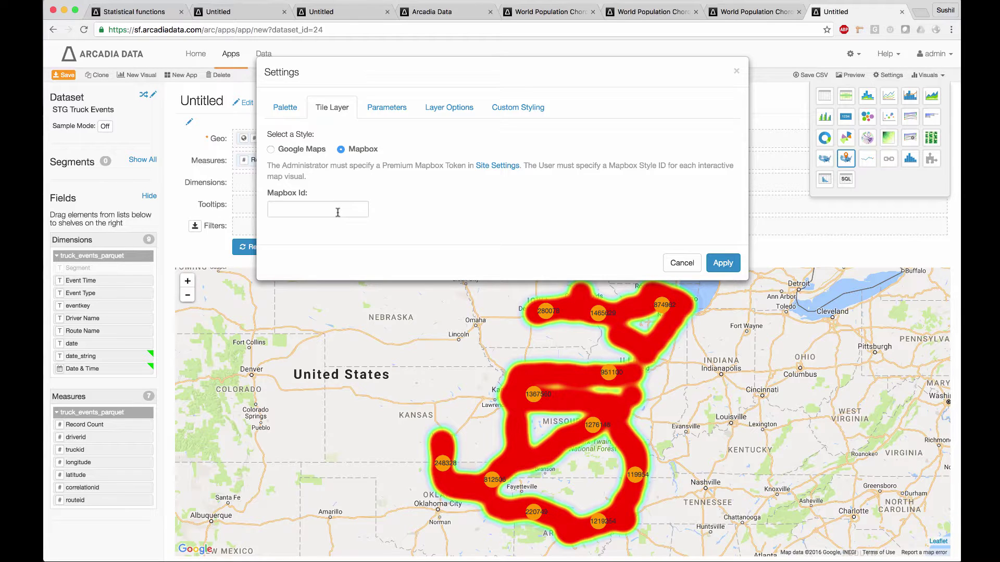
{"action": "left_click", "coordinate": [271, 149]}
{"action": "left_click", "coordinate": [388, 107]}
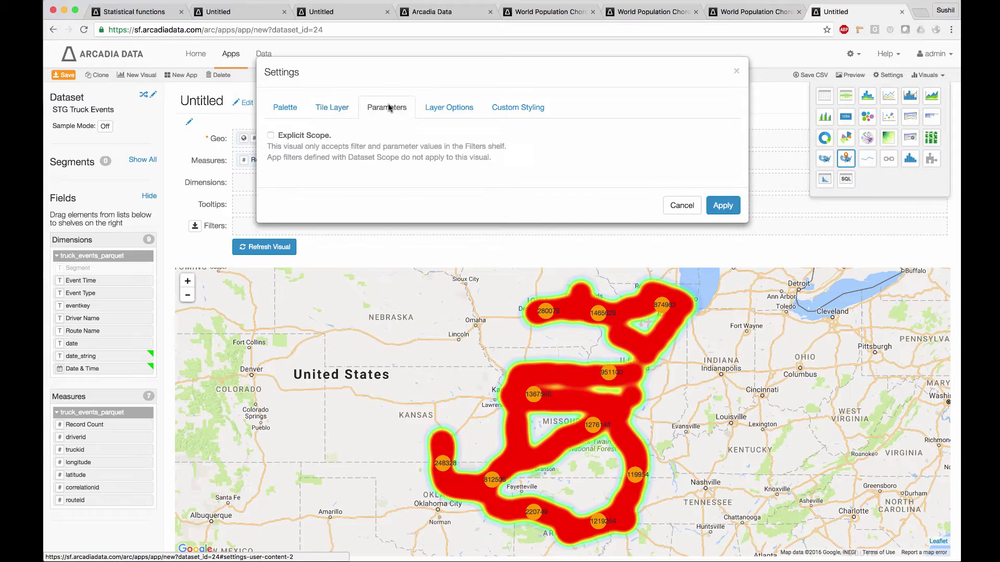
{"action": "left_click", "coordinate": [451, 107]}
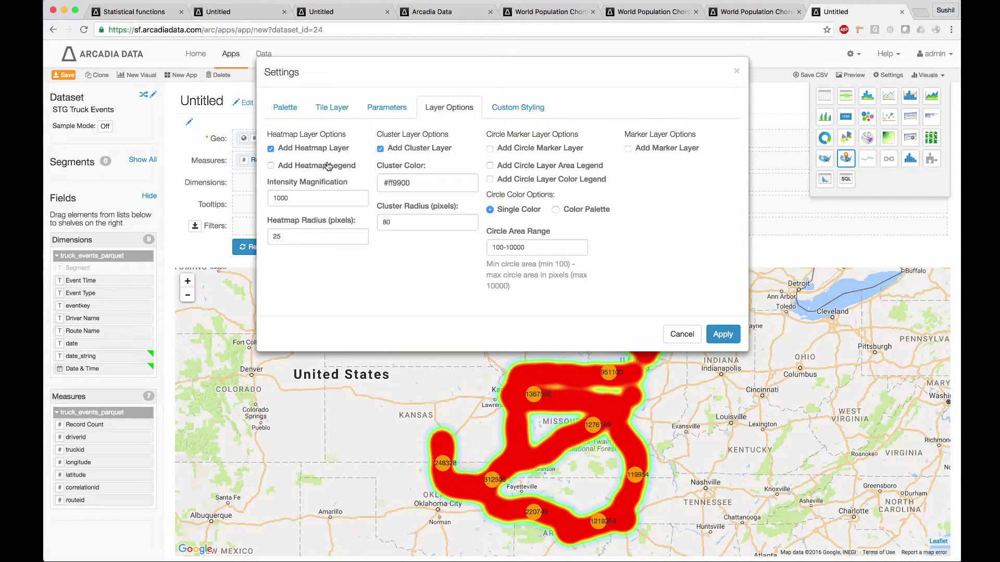
Remove the cluster layer, set intensity magnification to 100 and heatmap radius to 15, and apply
{"action": "left_click", "coordinate": [391, 150]}
{"action": "left_click", "coordinate": [297, 198]}
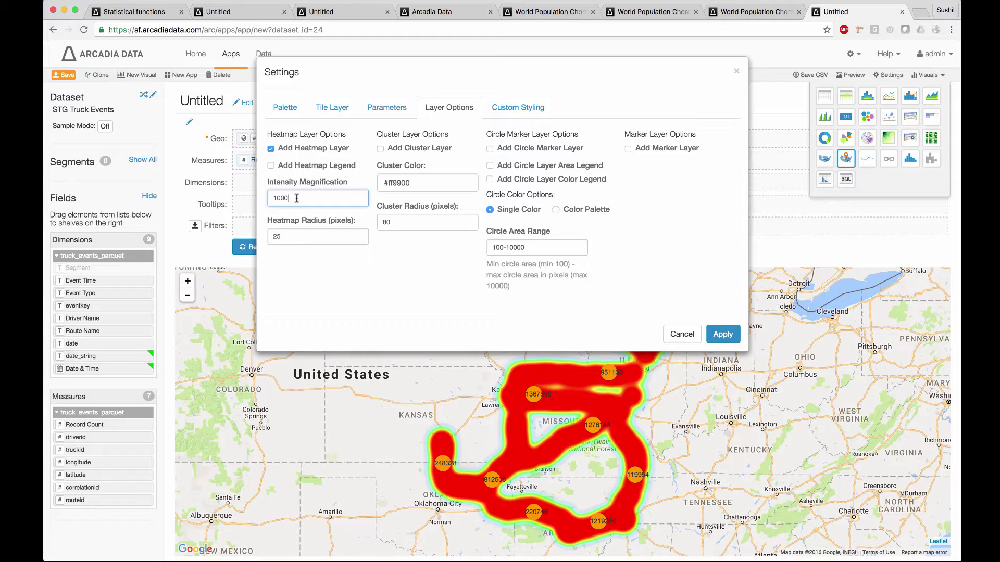
{"action": "key", "text": "BackSpace"}
{"action": "left_click", "coordinate": [289, 235]}
{"action": "key", "text": "BackSpace"}
{"action": "key", "text": "BackSpace"}
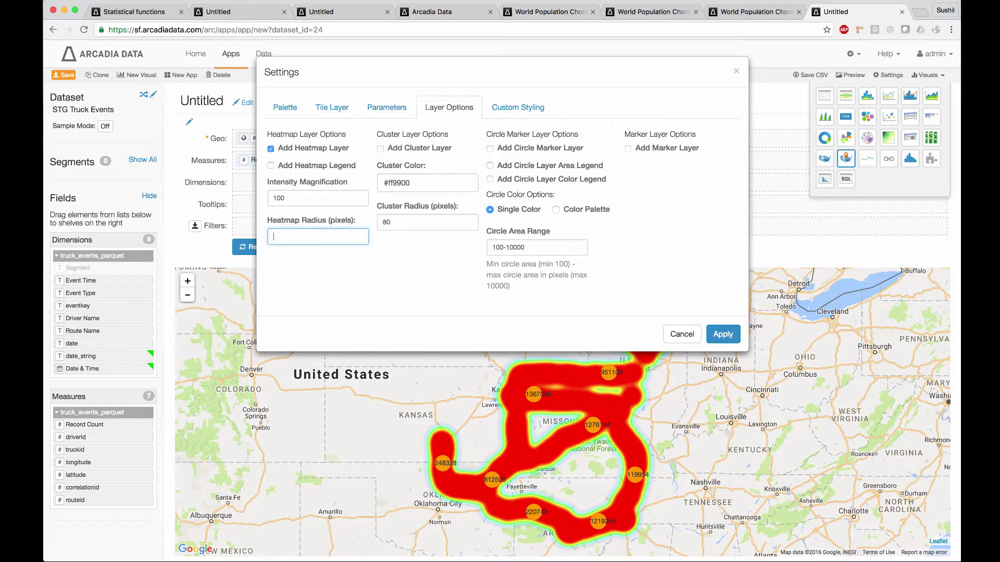
{"action": "type", "text": "15"}
{"action": "left_click", "coordinate": [722, 334]}
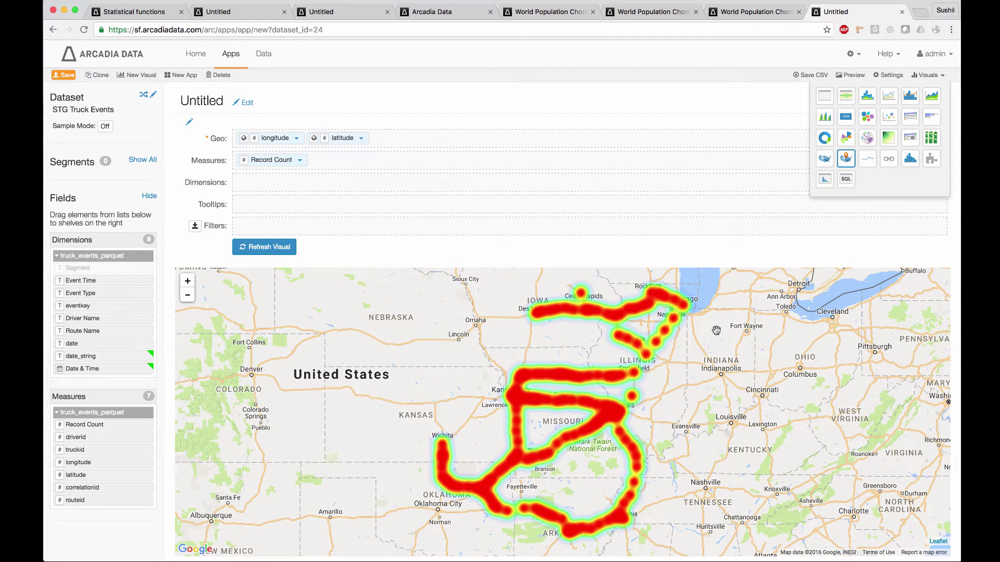